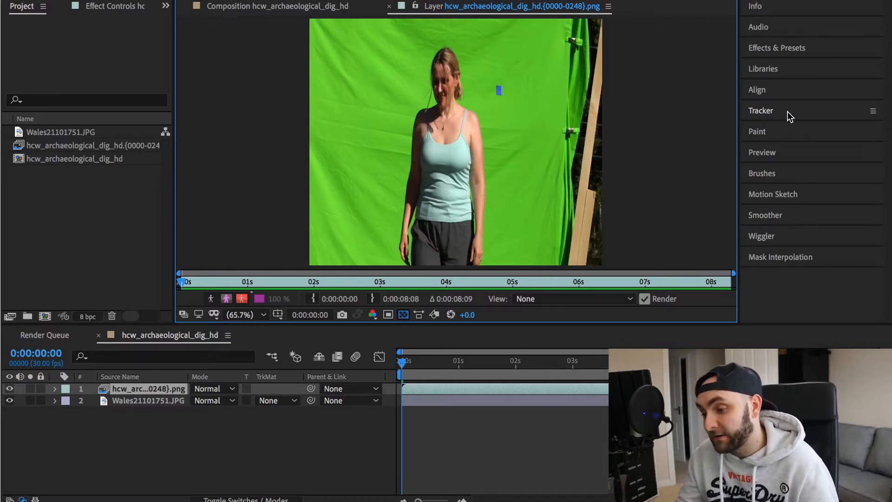
# Start motion tracking on the green-screen footage and fit Track Point 1's feature and search regions closely around the blue marker.
pyautogui.click(418, 1)
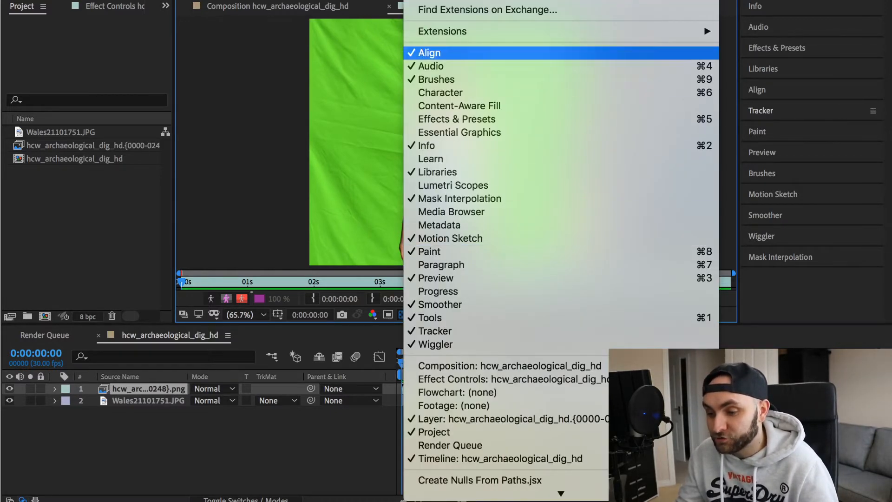
pyautogui.click(754, 101)
pyautogui.click(767, 107)
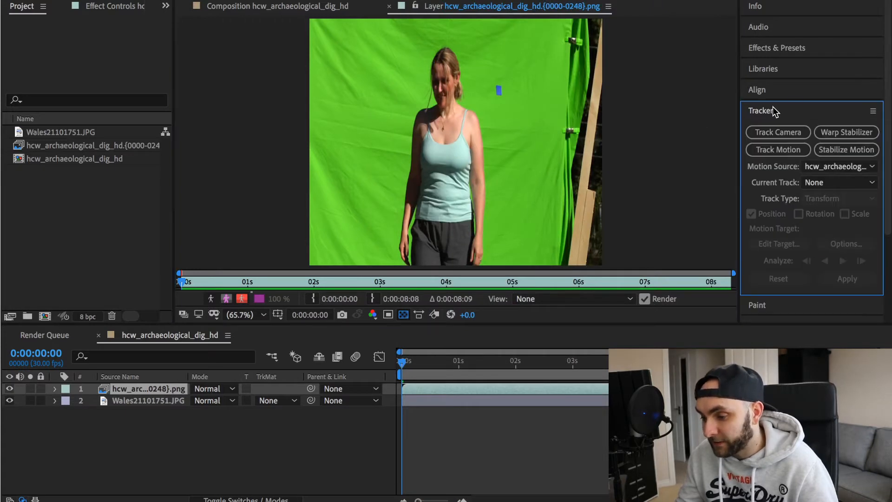
pyautogui.click(784, 147)
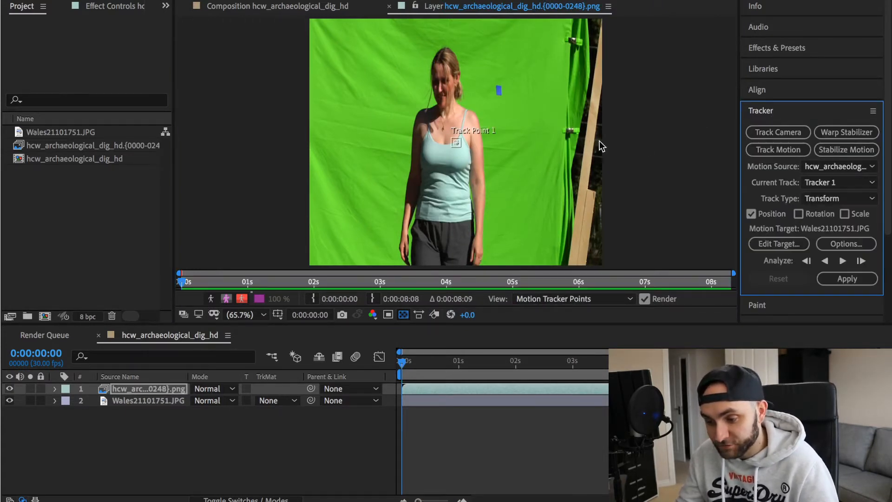
pyautogui.moveTo(459, 144)
pyautogui.mouseDown()
pyautogui.moveTo(494, 166)
pyautogui.moveTo(484, 171)
pyautogui.moveTo(466, 143)
pyautogui.moveTo(521, 99)
pyautogui.moveTo(500, 87)
pyautogui.moveTo(497, 98)
pyautogui.moveTo(509, 103)
pyautogui.mouseUp()
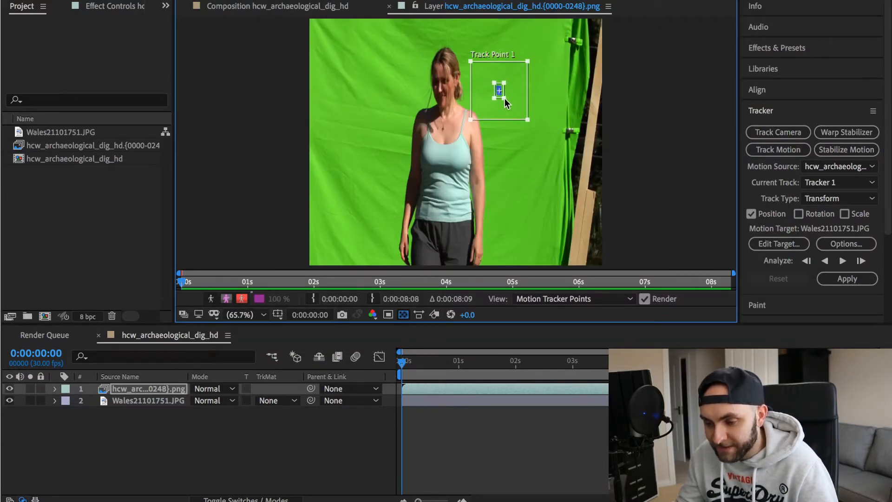
pyautogui.moveTo(504, 98)
pyautogui.mouseDown()
pyautogui.moveTo(522, 116)
pyautogui.moveTo(508, 102)
pyautogui.mouseUp()
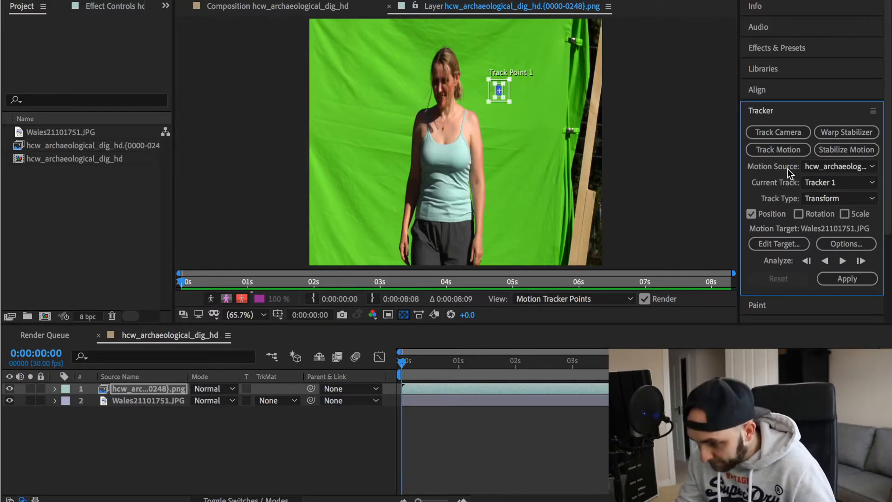
# Add a null object to the composition, check it in the composition view, and return to the footage's layer view.
pyautogui.rightClick(231, 28)
pyautogui.moveTo(278, 4)
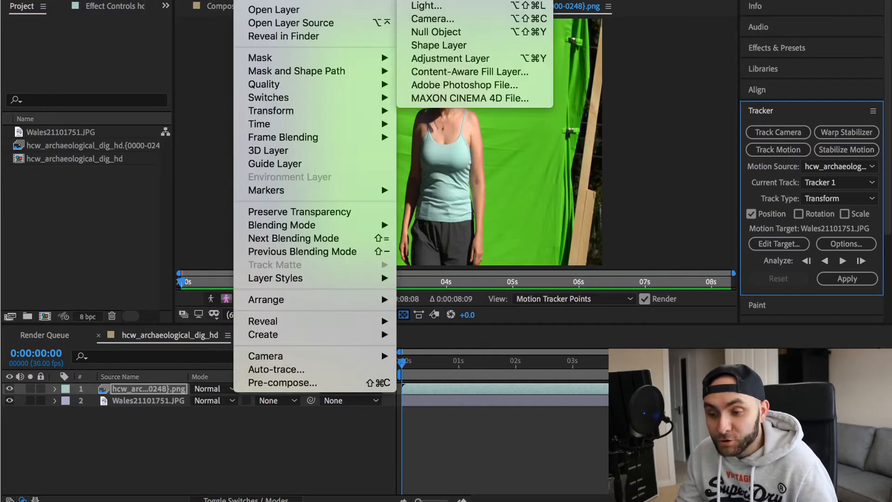
pyautogui.click(467, 33)
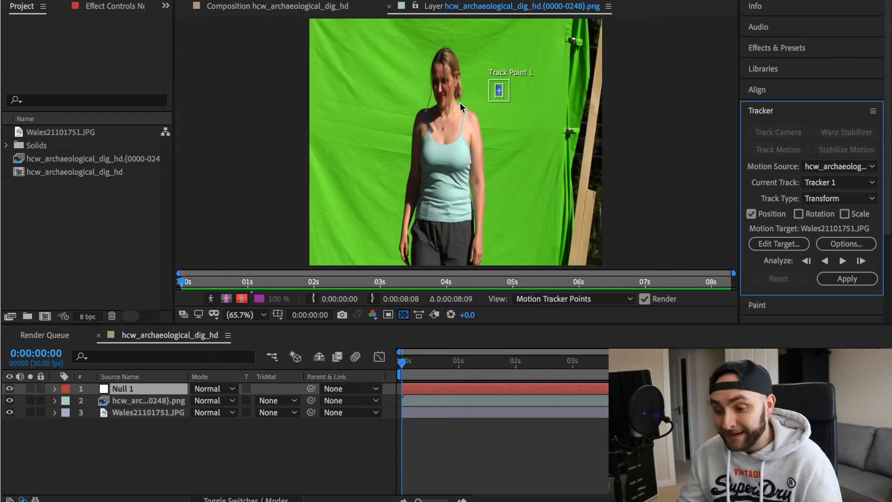
pyautogui.click(309, 5)
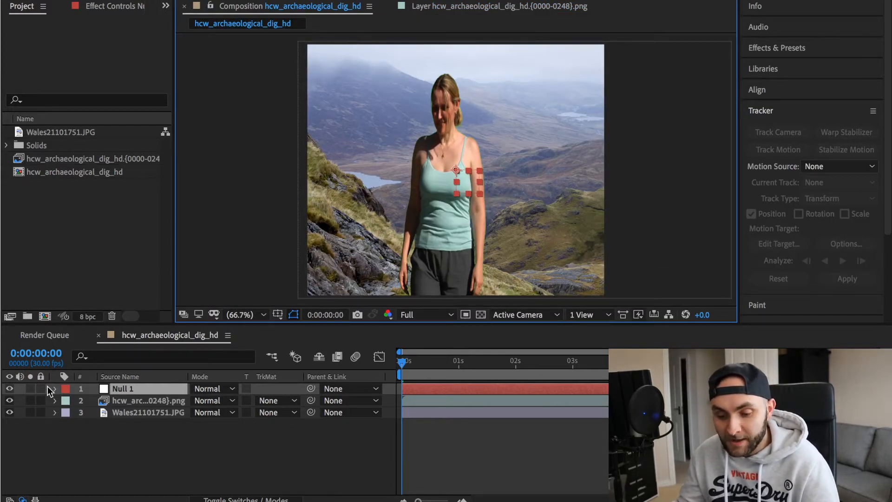
pyautogui.click(9, 388)
pyautogui.click(9, 388)
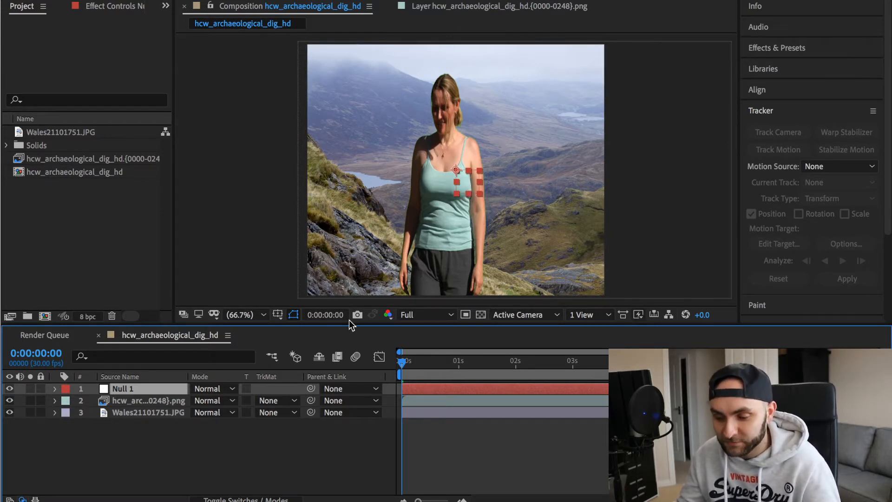
pyautogui.click(457, 6)
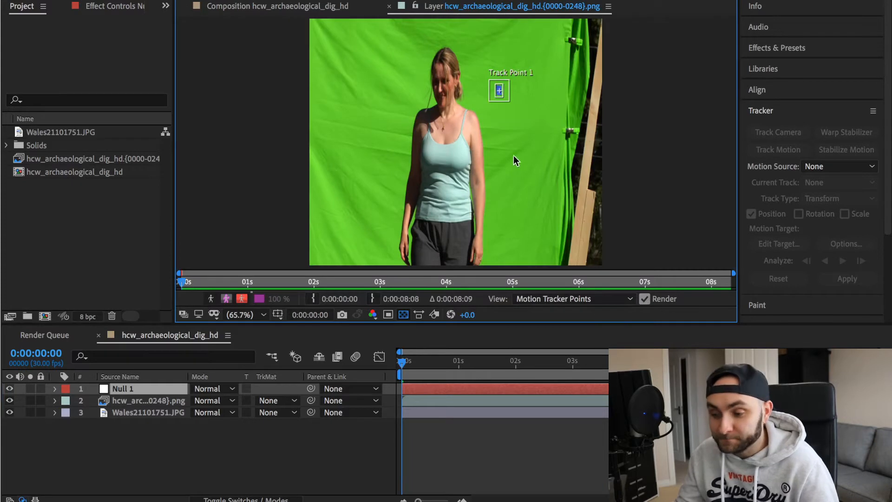
# Select the green-screen footage layer and set Tracker 1's track type to Transform.
pyautogui.click(149, 399)
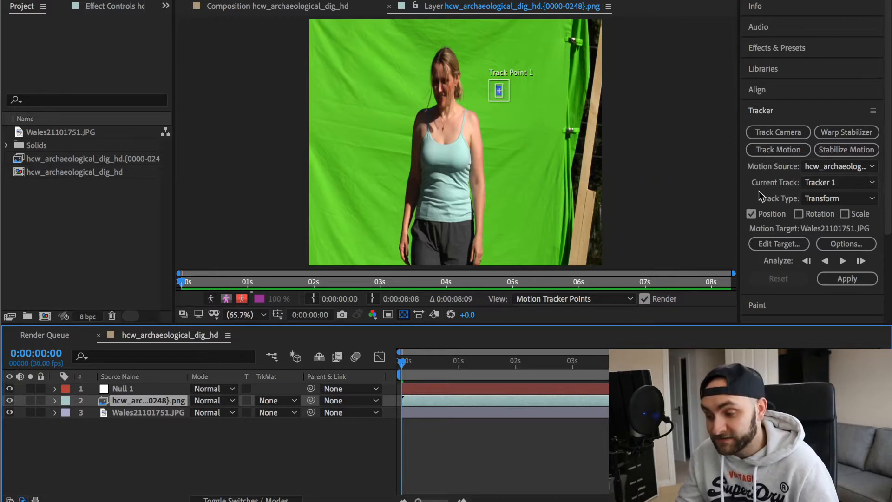
pyautogui.click(834, 199)
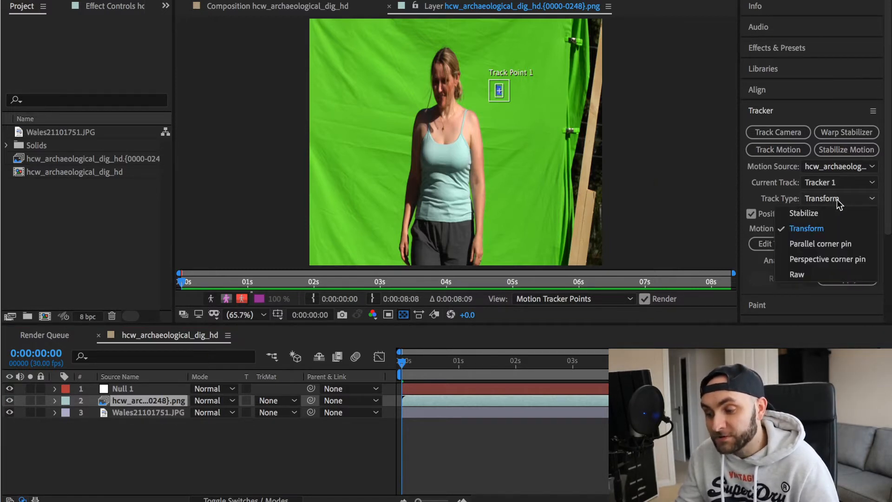
pyautogui.click(837, 199)
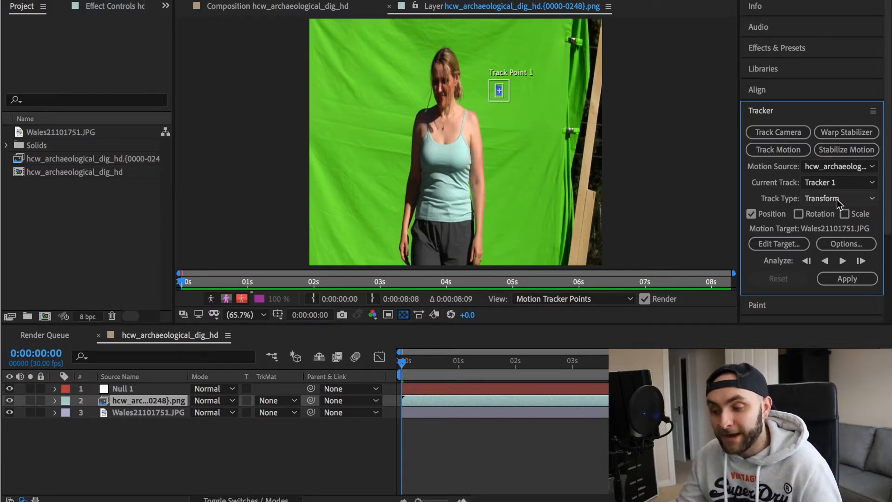
pyautogui.click(837, 199)
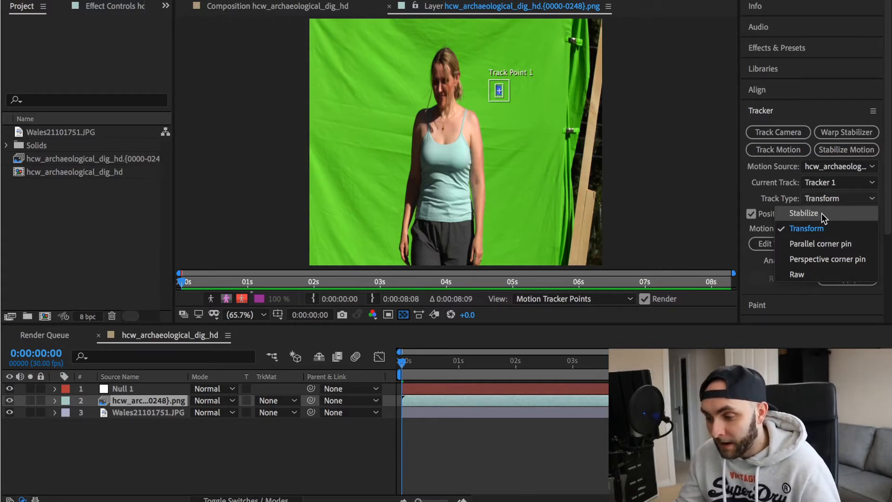
pyautogui.click(822, 215)
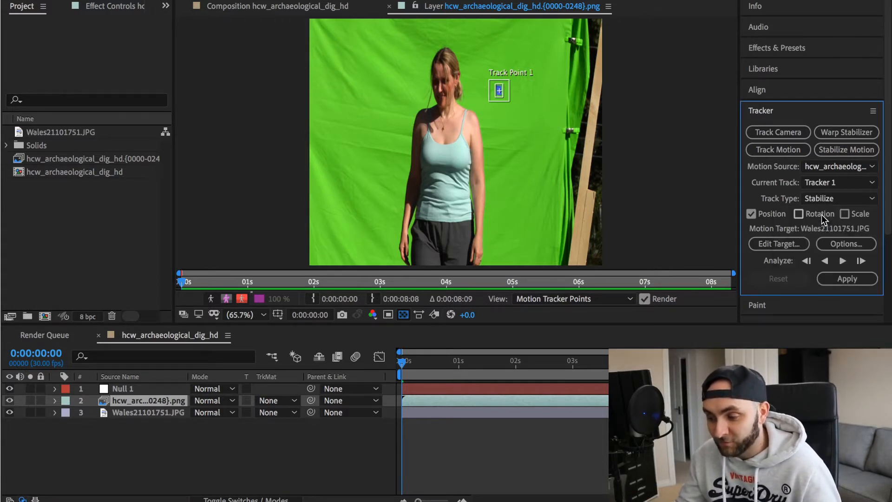
pyautogui.click(836, 200)
pyautogui.click(828, 226)
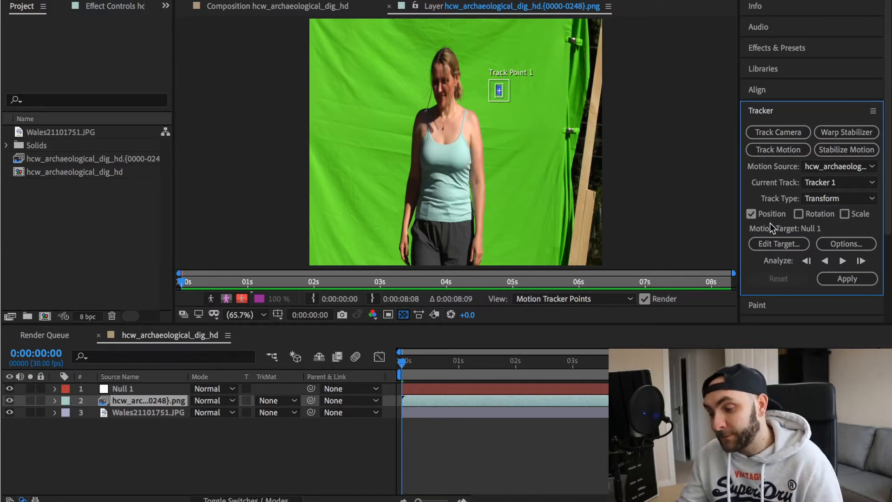
# Set Tracker 1's motion target to the Null 1 layer.
pyautogui.click(784, 242)
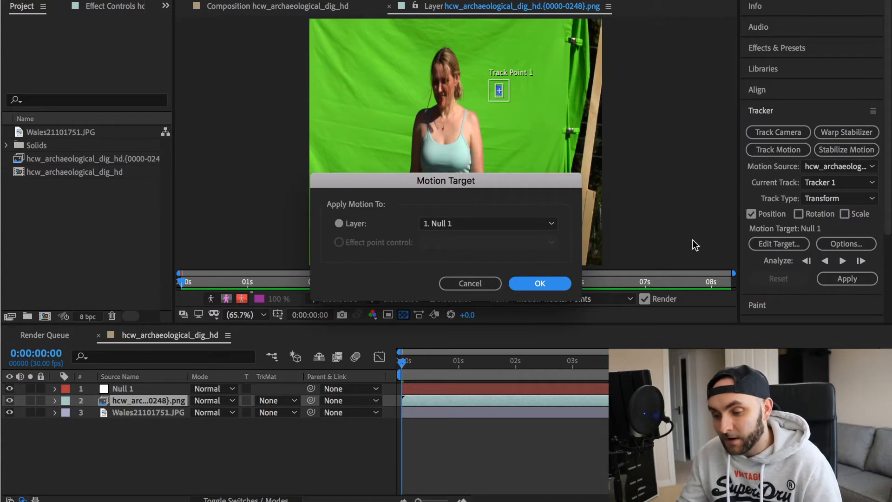
pyautogui.click(457, 225)
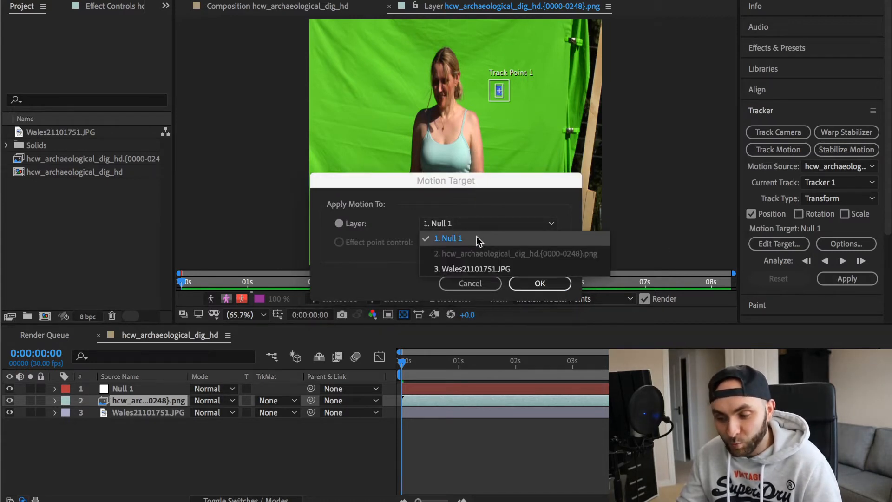
pyautogui.click(476, 238)
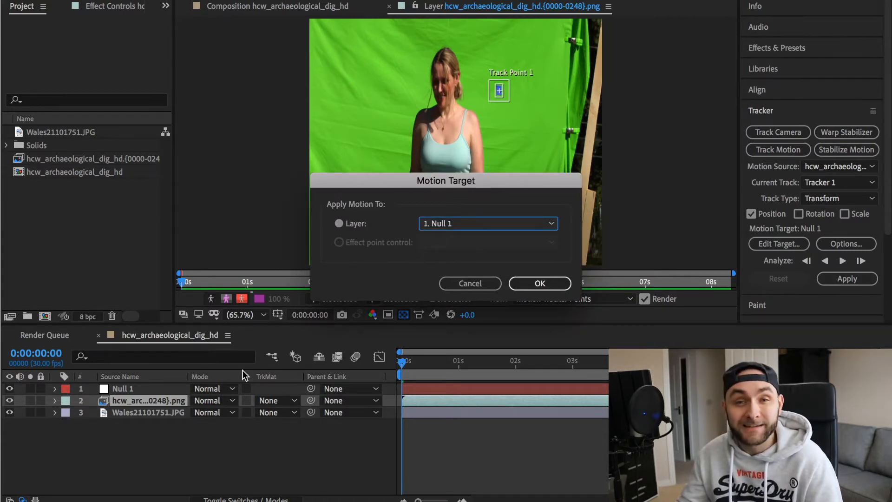
pyautogui.click(539, 284)
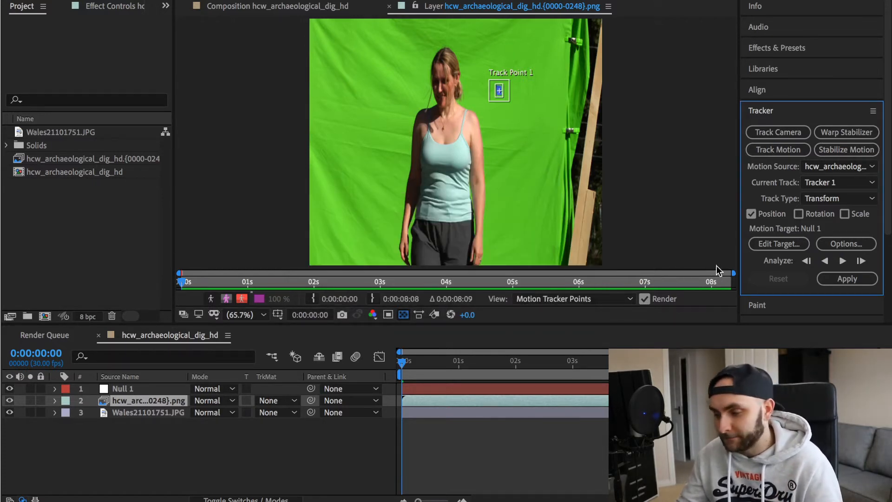
# Analyze the tracked marker forward through the whole clip and return to the first frame.
pyautogui.click(392, 369)
pyautogui.click(842, 261)
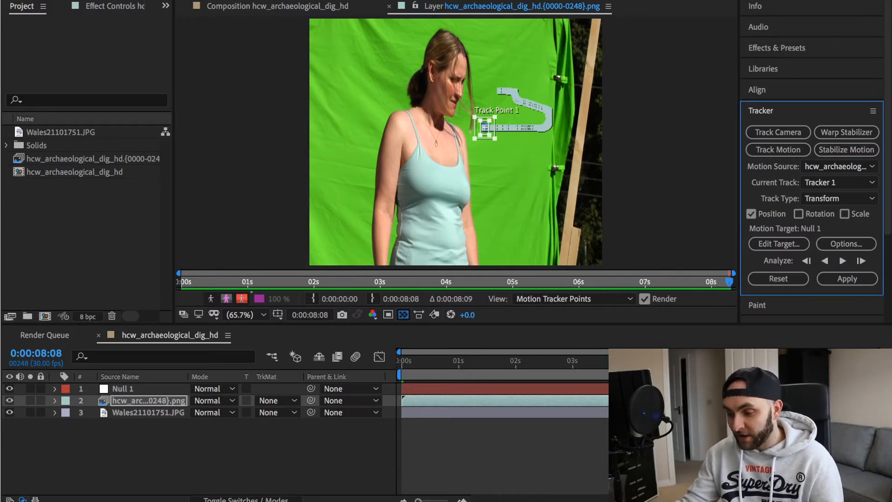
pyautogui.moveTo(871, 361); pyautogui.dragTo(381, 370)
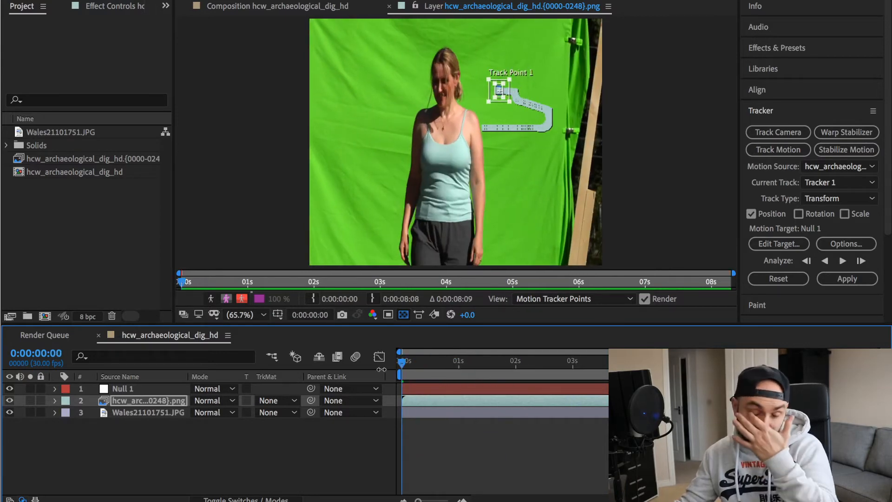
# Apply the tracking data to Null 1 in the X and Y dimensions.
pyautogui.click(858, 282)
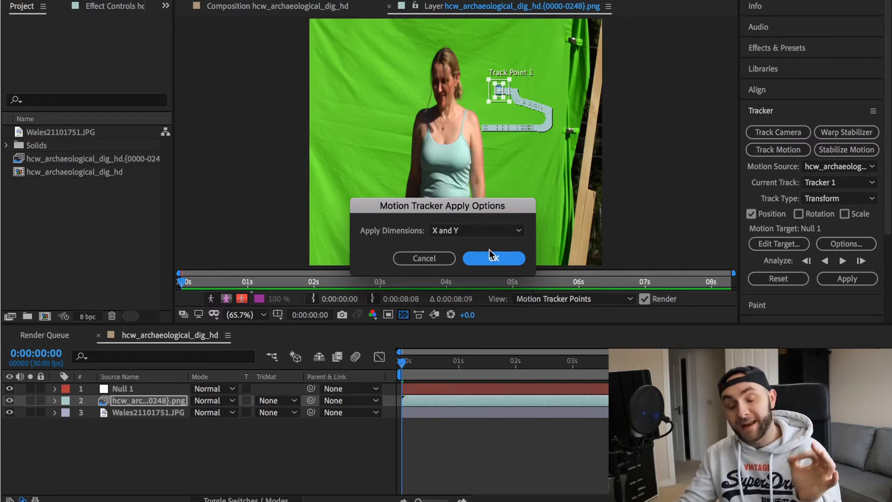
pyautogui.click(485, 229)
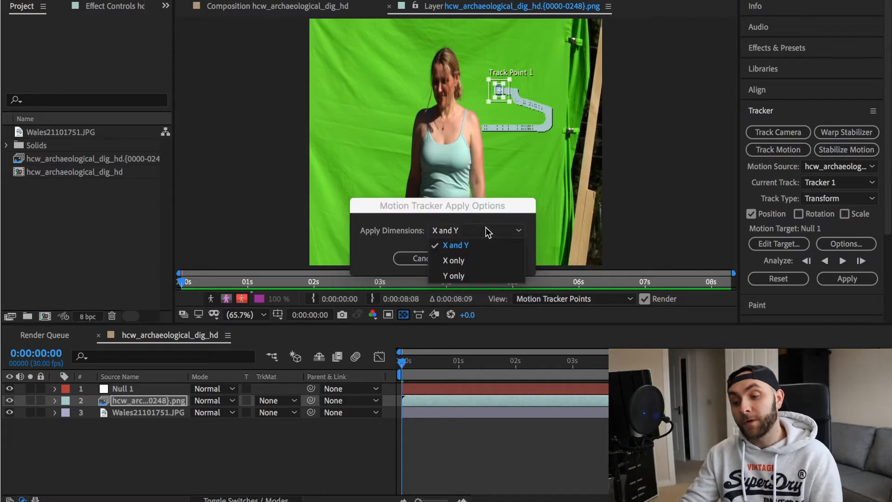
pyautogui.click(485, 229)
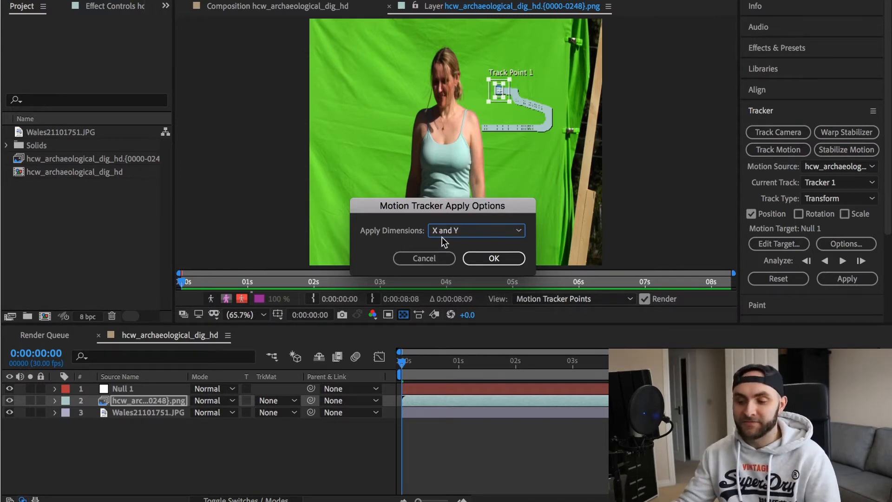
pyautogui.click(495, 258)
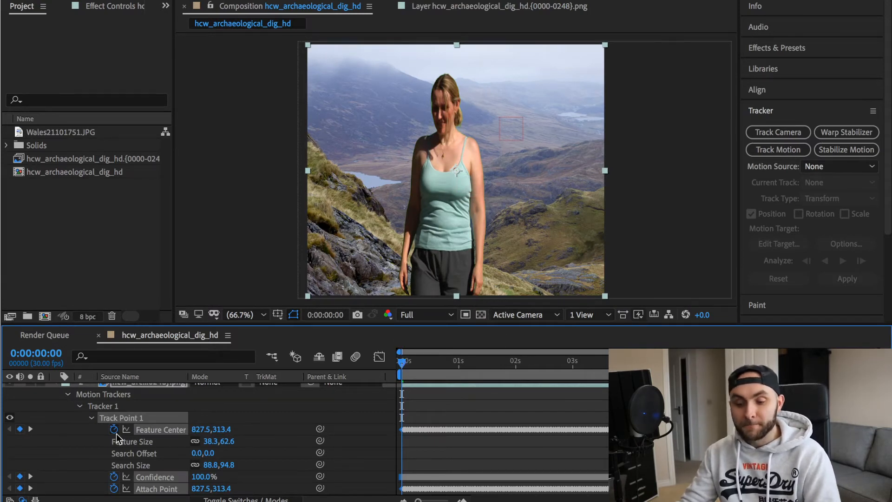
# Collapse the footage layer's tracking properties and scrub the timeline to check the null's motion, returning to the first frame.
pyautogui.scroll(2, 117, 434)
pyautogui.click(68, 412)
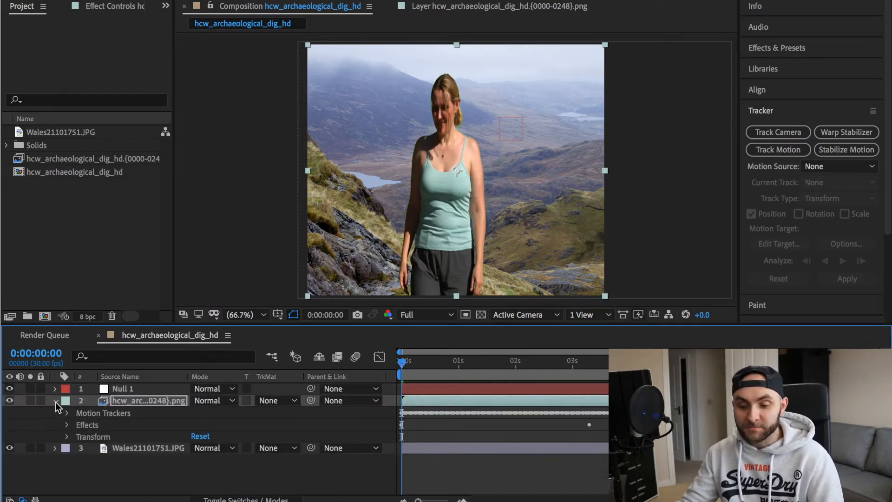
pyautogui.click(56, 402)
pyautogui.moveTo(417, 360); pyautogui.dragTo(379, 370)
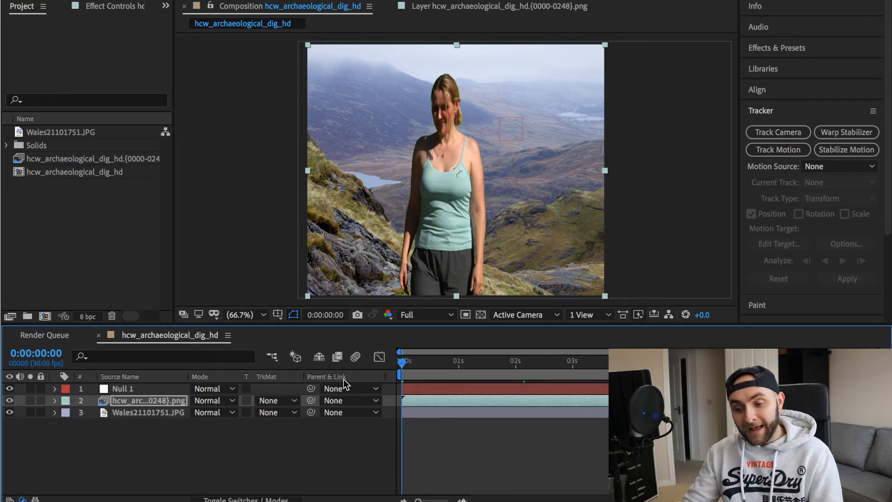
pyautogui.click(246, 499)
pyautogui.click(249, 499)
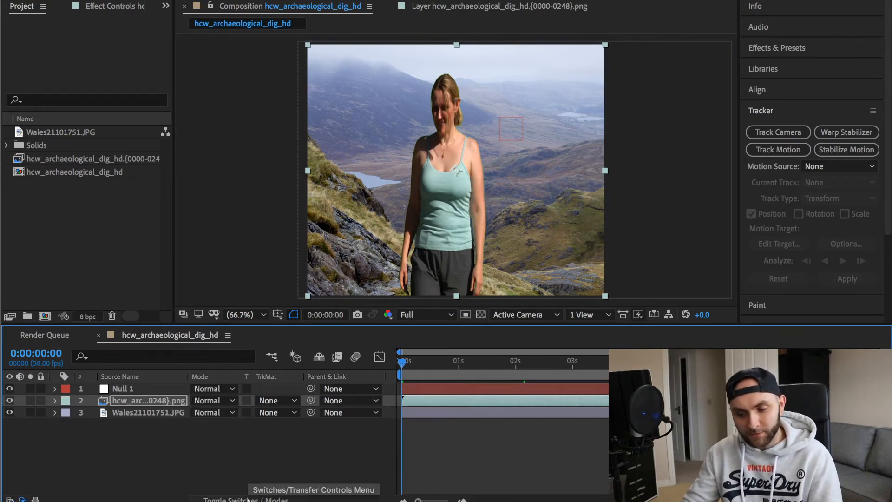
pyautogui.click(249, 499)
pyautogui.click(250, 499)
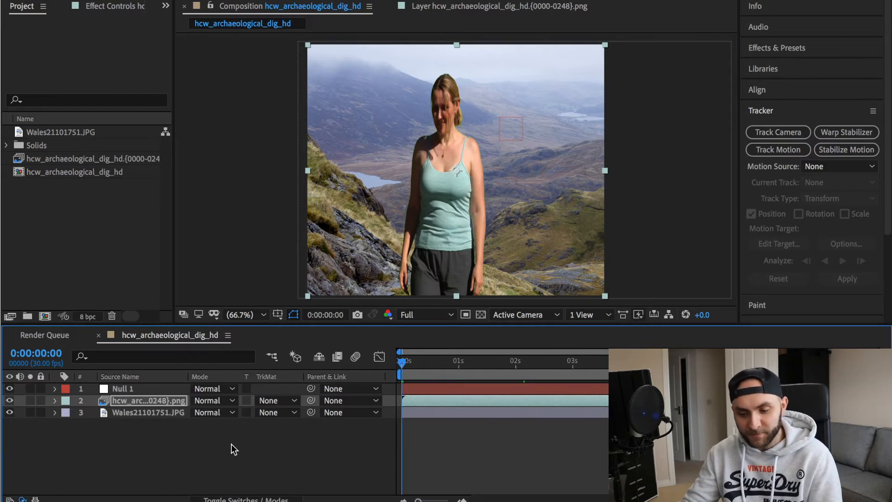
pyautogui.click(231, 497)
pyautogui.click(231, 497)
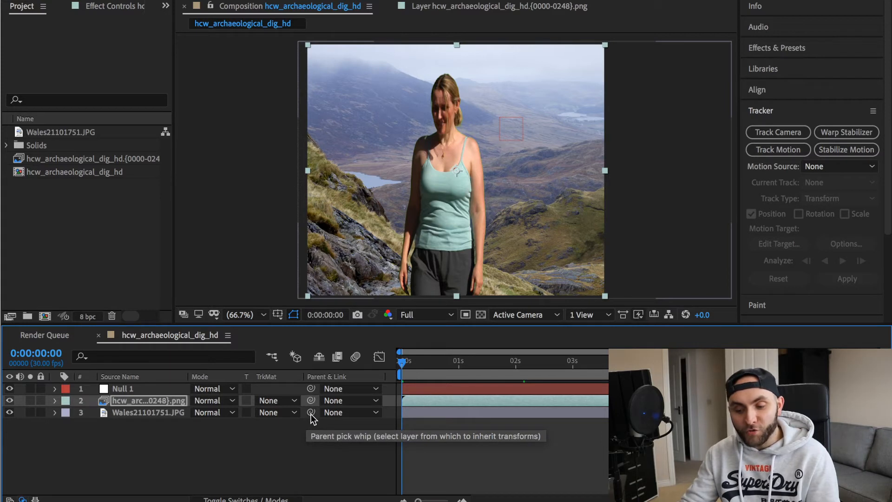
# Parent the Wales21101751.JPG background layer to Null 1 and scrub to 0:00:01:25 to check its movement.
pyautogui.moveTo(311, 413); pyautogui.dragTo(319, 389)
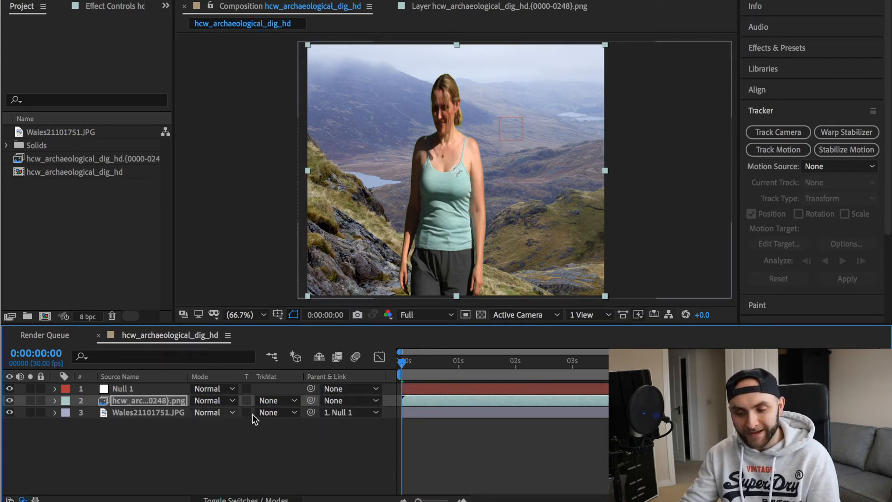
pyautogui.click(376, 413)
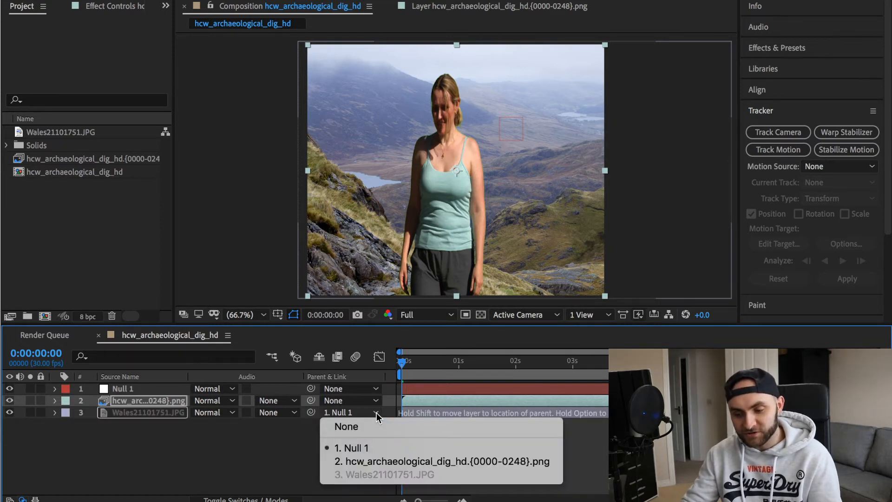
pyautogui.click(358, 447)
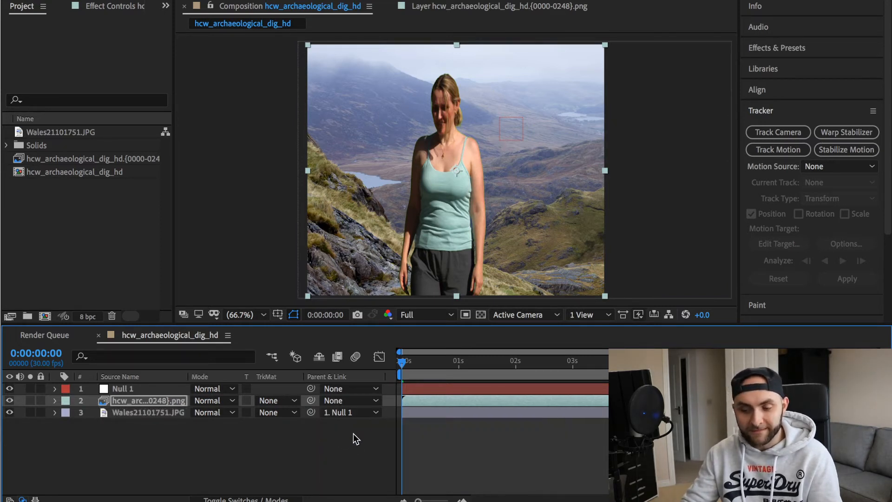
pyautogui.moveTo(406, 362); pyautogui.dragTo(510, 363)
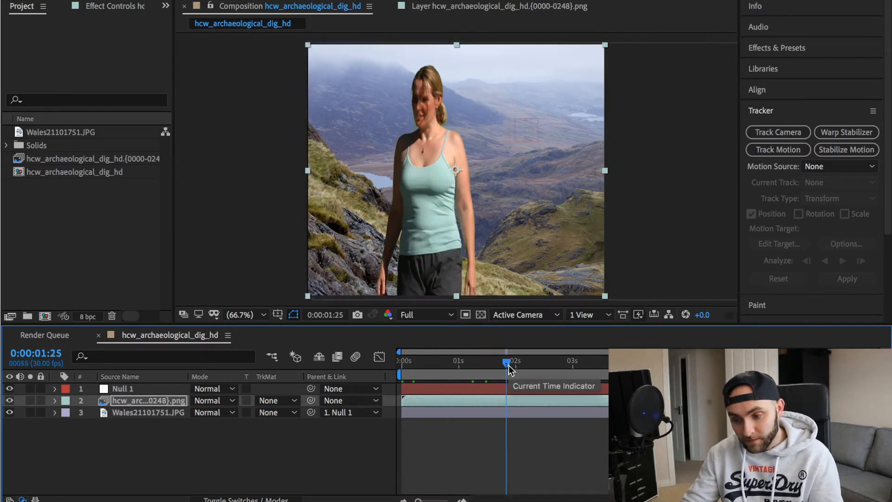
# Scrub and preview the composition to check how the parented background covers the frame, and return to the first frame.
pyautogui.click(576, 363)
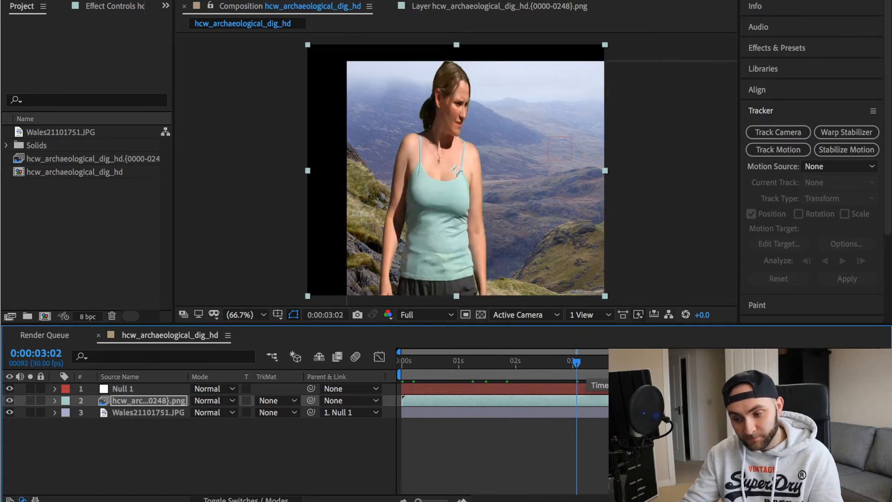
pyautogui.press('space')
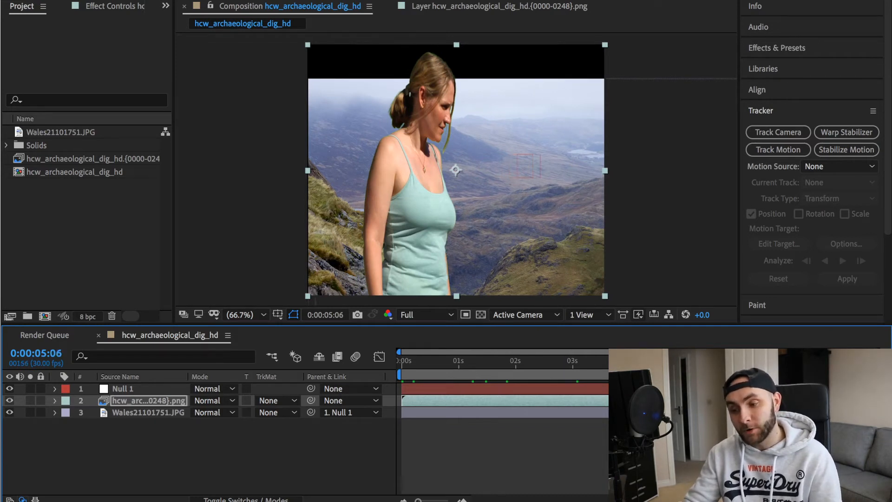
pyautogui.press('Home')
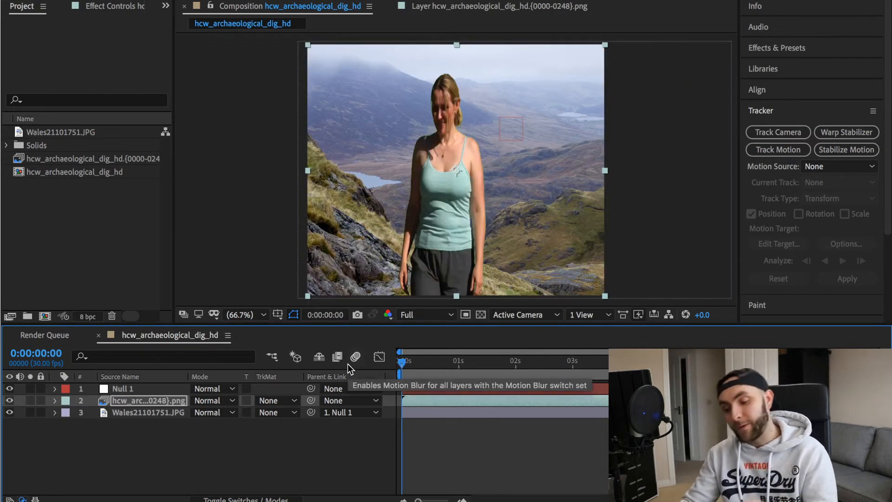
pyautogui.press('space')
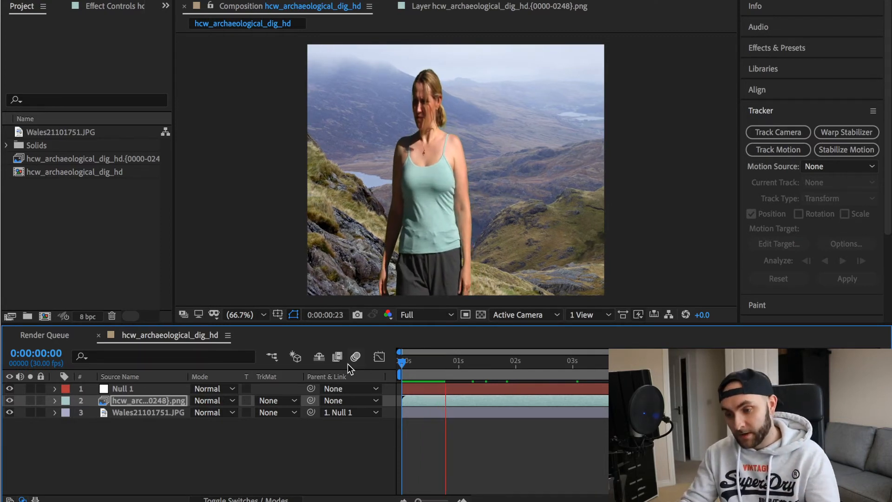
pyautogui.press('space')
pyautogui.moveTo(438, 362); pyautogui.dragTo(388, 371)
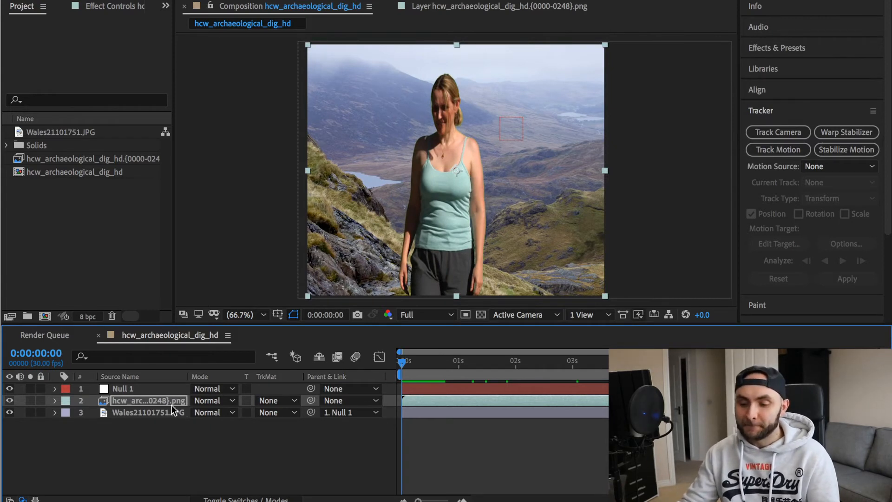
# Select the Wales21101751.JPG background layer and expand its transform properties.
pyautogui.click(54, 412)
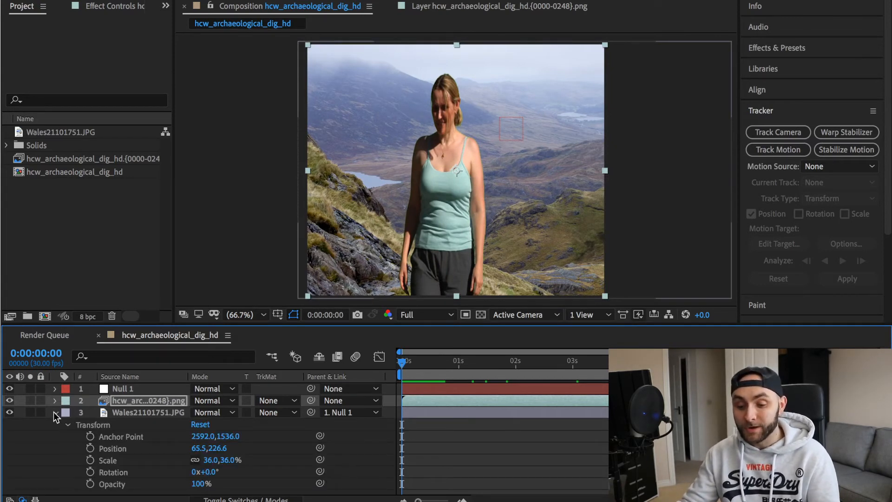
pyautogui.click(55, 412)
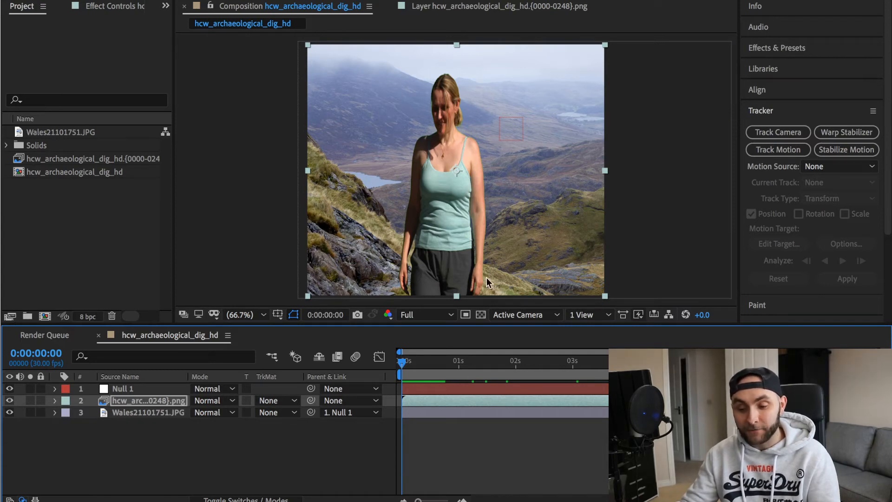
pyautogui.click(55, 412)
pyautogui.click(139, 412)
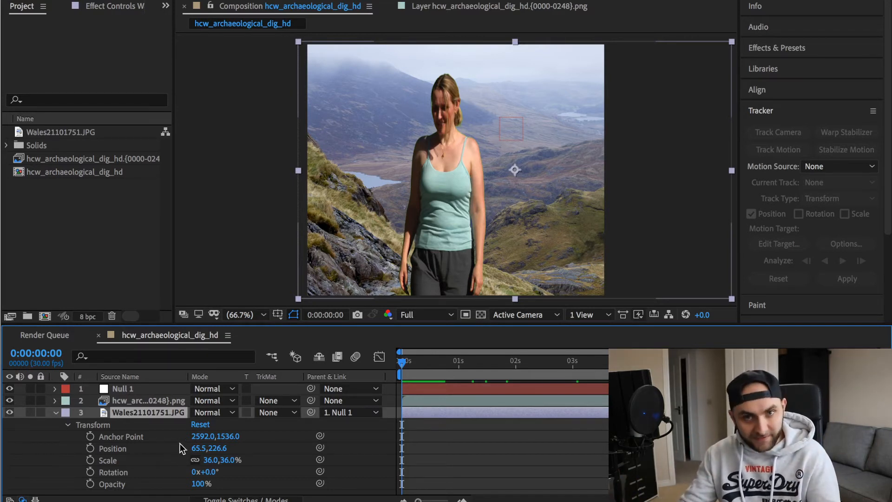
# Rename the Null 1 layer as BGtracker and lock it.
pyautogui.click(121, 390)
pyautogui.click(42, 388)
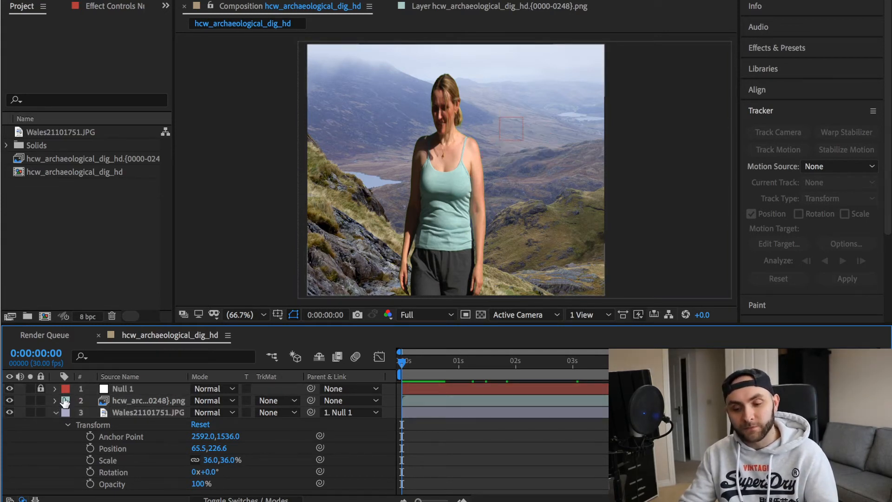
pyautogui.click(125, 393)
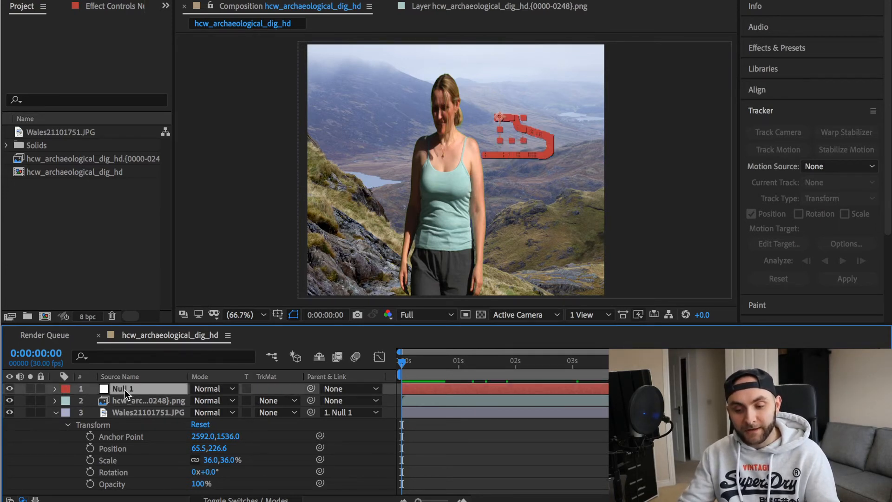
pyautogui.press('Return')
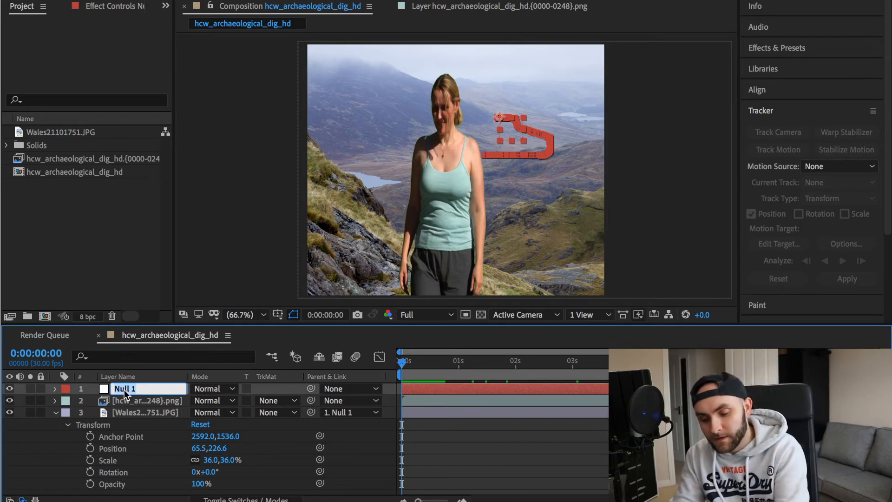
pyautogui.write('BGtracker')
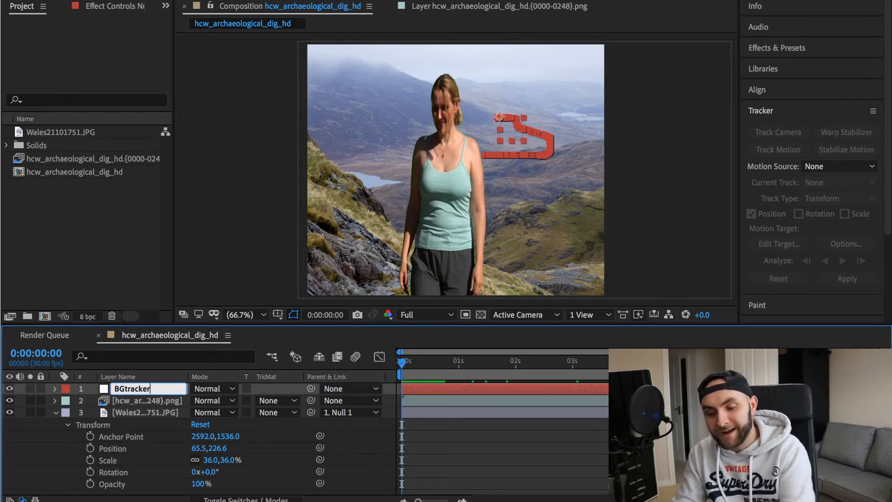
pyautogui.press('Return')
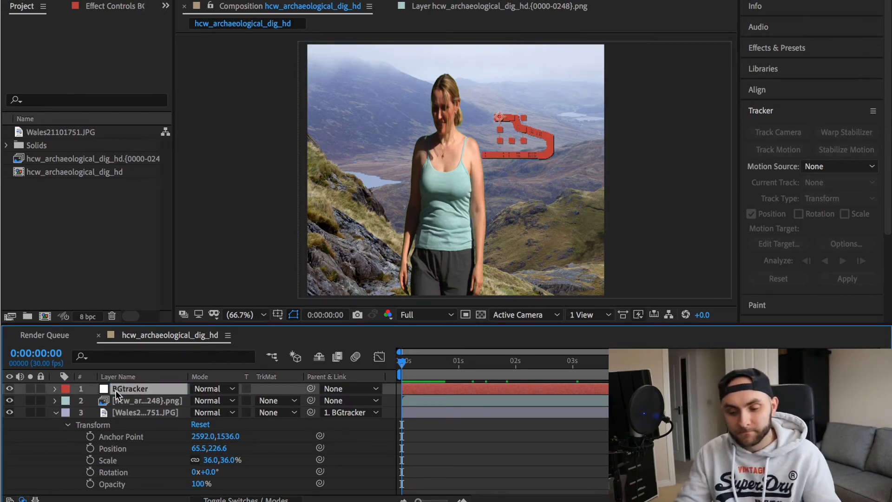
pyautogui.click(41, 389)
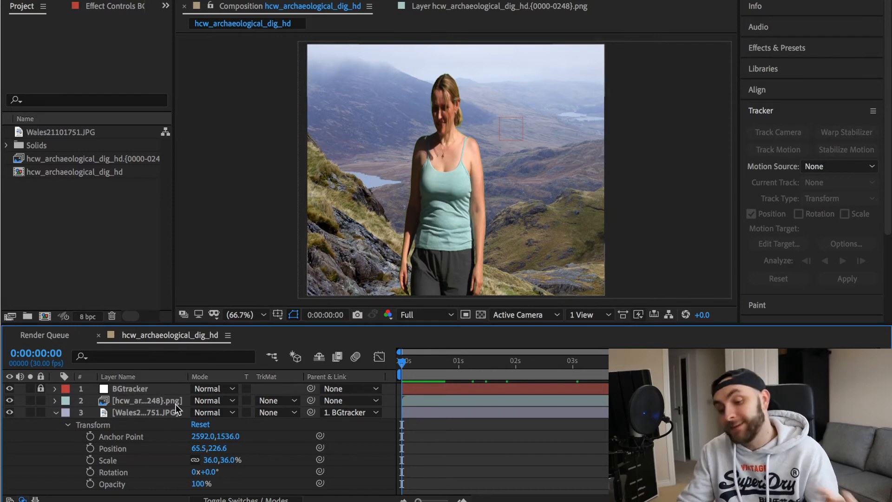
# At 0:00:04:19, scale the Wales background layer to 43% and set its position to 86.5, 164.6 so it fills the frame.
pyautogui.click(131, 413)
pyautogui.click(98, 425)
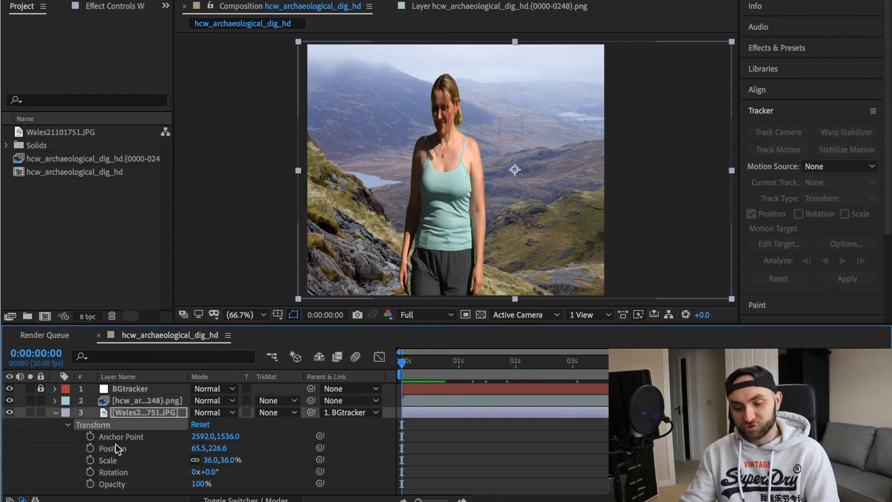
pyautogui.click(116, 449)
pyautogui.click(135, 460)
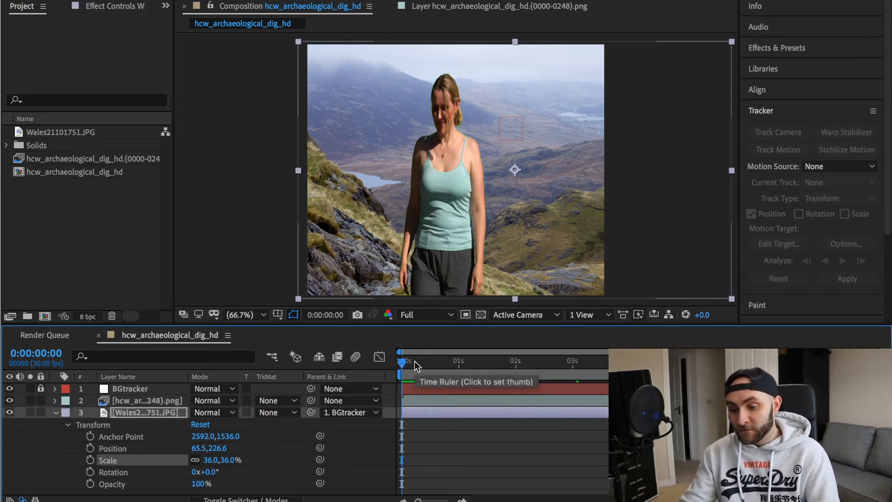
pyautogui.moveTo(415, 361); pyautogui.dragTo(665, 364)
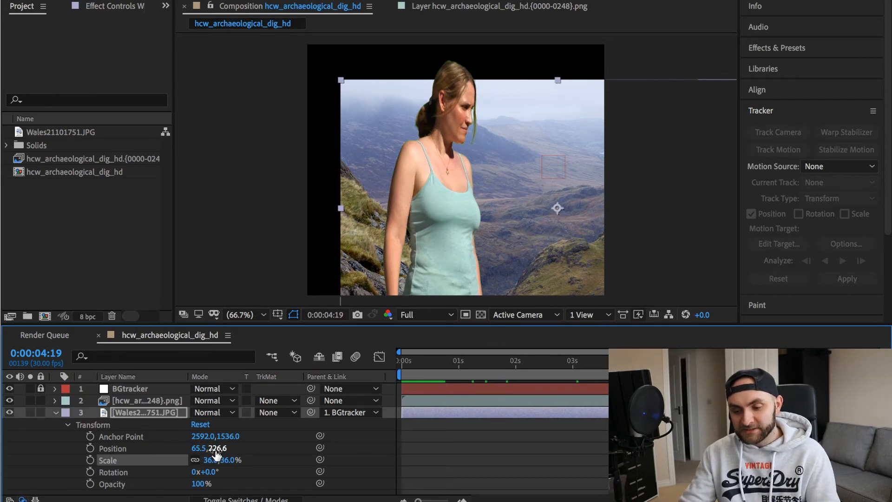
pyautogui.moveTo(216, 453); pyautogui.dragTo(103, 439)
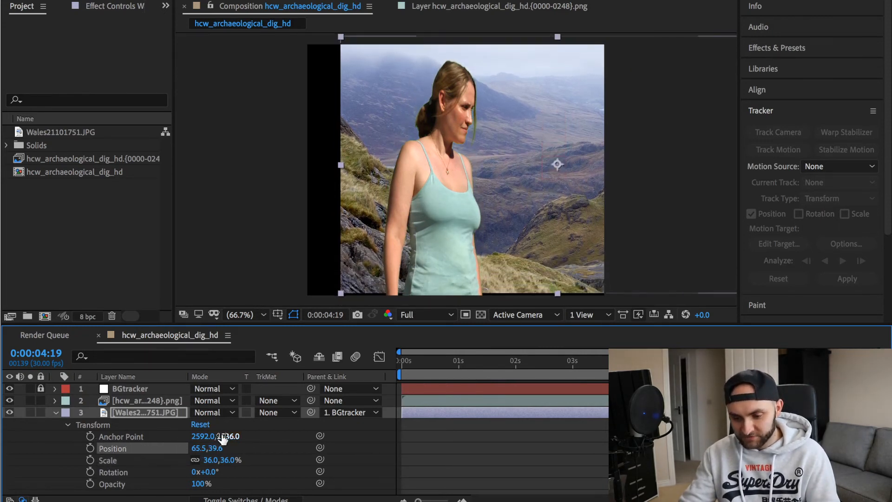
pyautogui.moveTo(234, 460); pyautogui.dragTo(297, 449)
pyautogui.moveTo(199, 449); pyautogui.dragTo(216, 449)
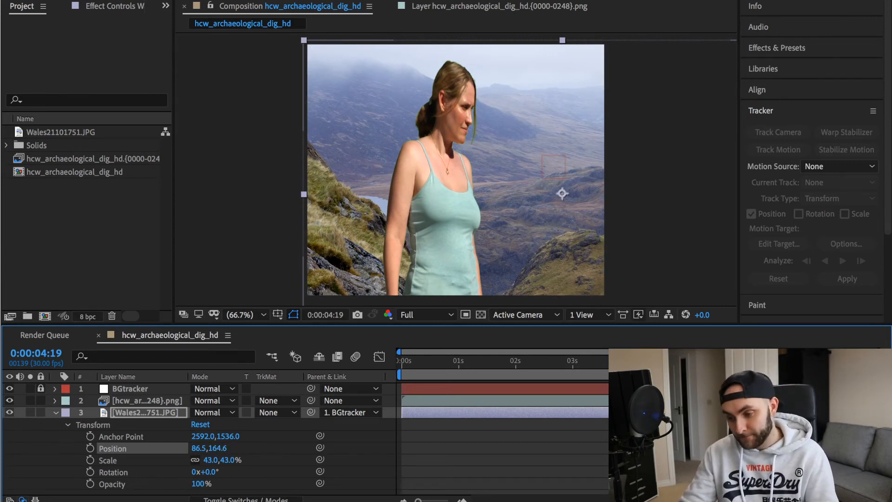
# Step through the frames to 0:00:03:29 and set the background layer's X position to 37.5 to cover the exposed edge.
pyautogui.press('pageup')
pyautogui.press('pageup')
pyautogui.press('pageup')
pyautogui.press('pageup')
pyautogui.press('pageup')
pyautogui.press('pageup')
pyautogui.press('pageup')
pyautogui.press('pageup')
pyautogui.press('pageup')
pyautogui.press('pageup')
pyautogui.press('pageup')
pyautogui.press('pageup')
pyautogui.press('pageup')
pyautogui.press('pageup')
pyautogui.press('pageup')
pyautogui.press('pageup')
pyautogui.press('pageup')
pyautogui.press('pageup')
pyautogui.press('pageup')
pyautogui.press('pageup')
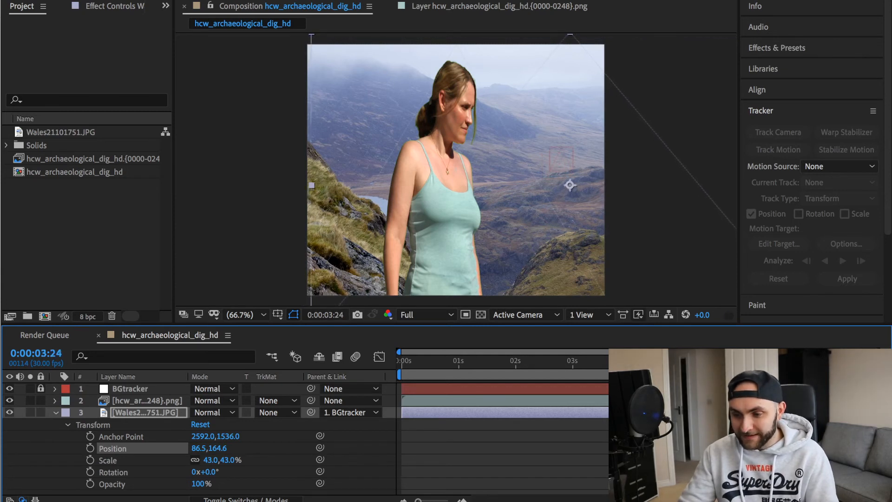
pyautogui.press('pagedown')
pyautogui.press('pagedown')
pyautogui.press('pagedown')
pyautogui.press('pagedown')
pyautogui.press('pagedown')
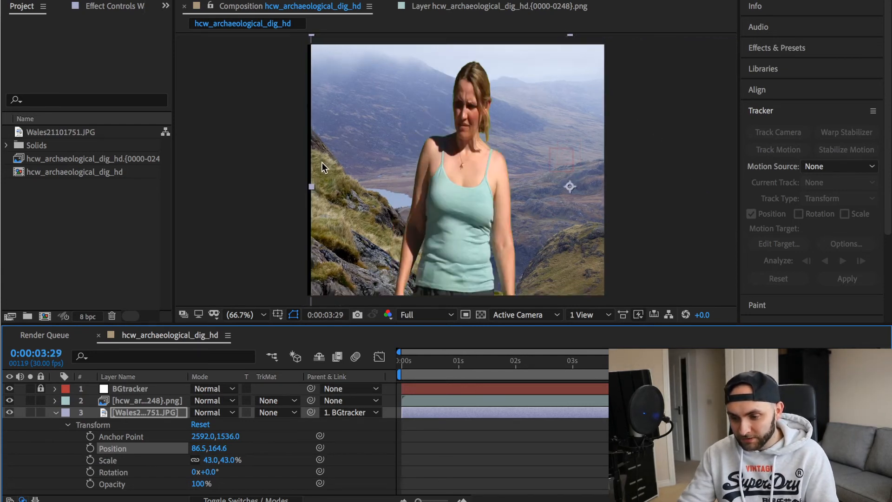
pyautogui.moveTo(193, 448); pyautogui.dragTo(170, 448)
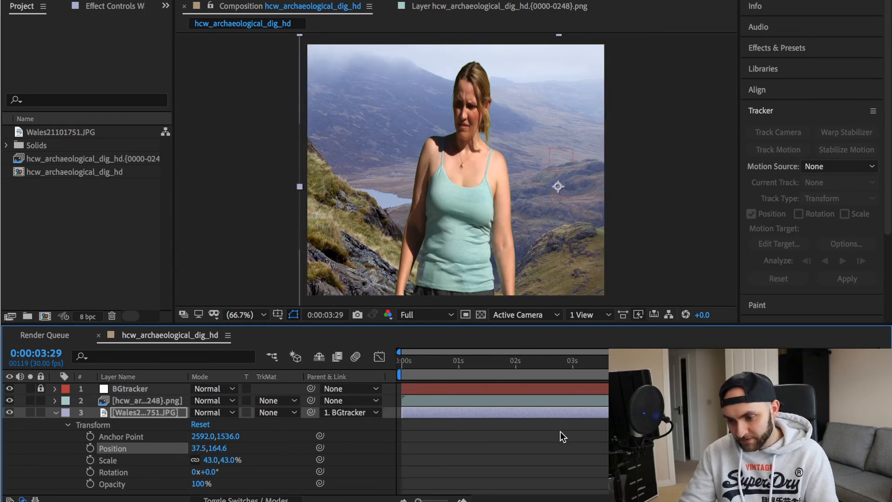
# Scrub back to the first frame and play the composition to check the adjusted background's coverage and movement.
pyautogui.moveTo(599, 364); pyautogui.dragTo(481, 370)
pyautogui.moveTo(435, 367); pyautogui.dragTo(378, 368)
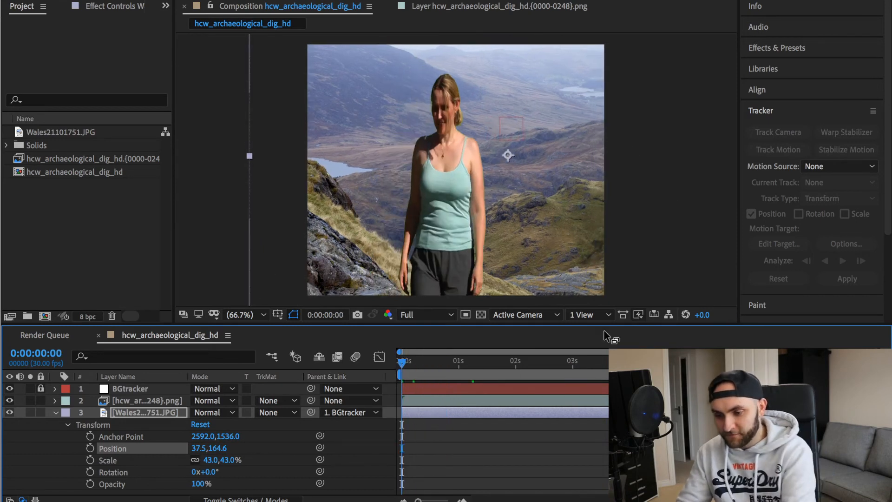
pyautogui.press('space')
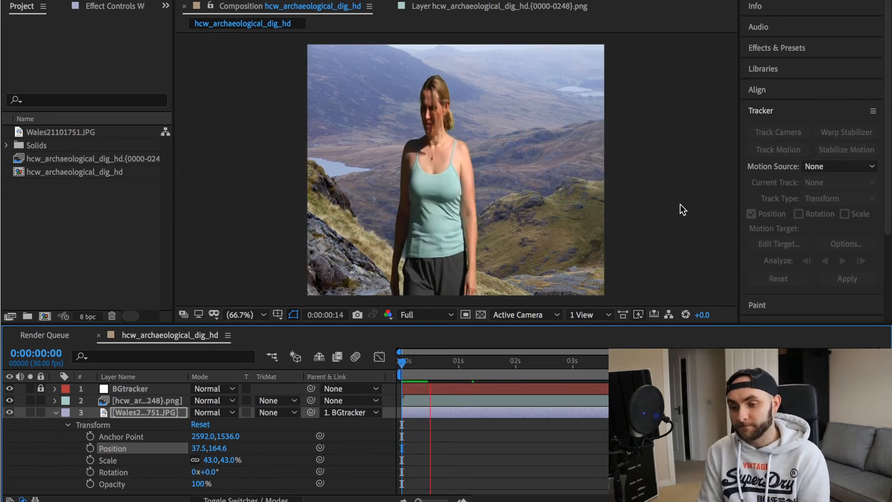